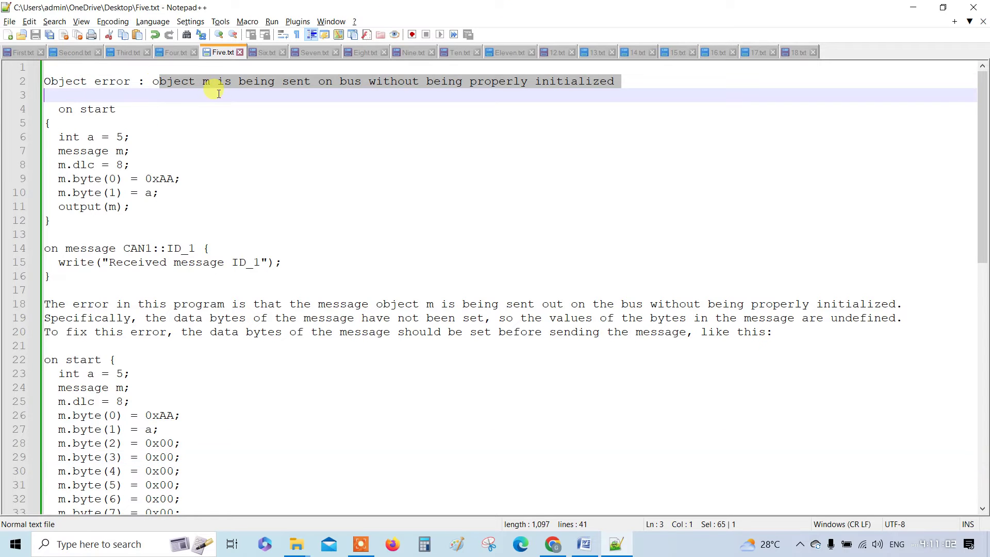
# - Highlight the explanation phrases about unset, undefined message data bytes on lines 18–20
pyautogui.moveTo(156, 81); pyautogui.dragTo(254, 82)
pyautogui.click(403, 81)
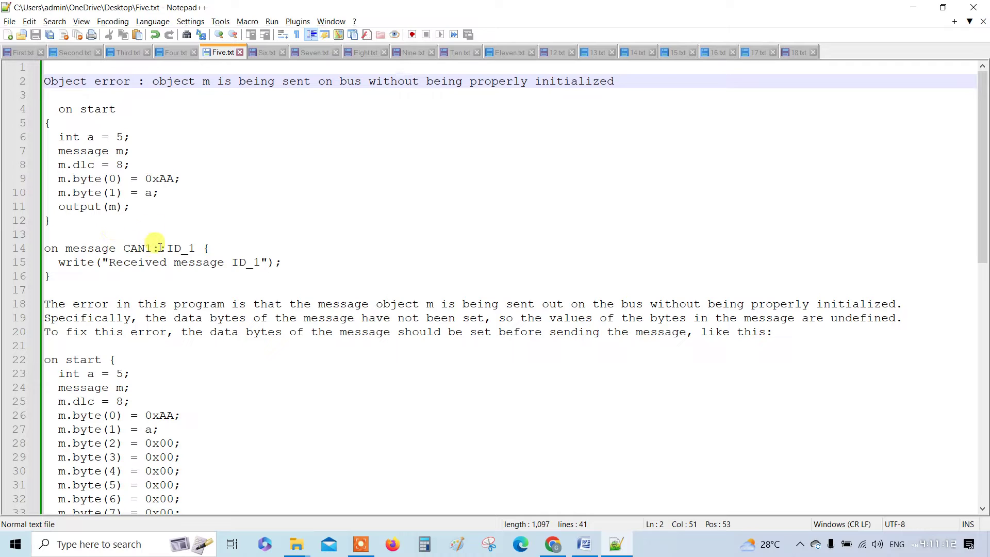
pyautogui.scroll(-1, 155, 202)
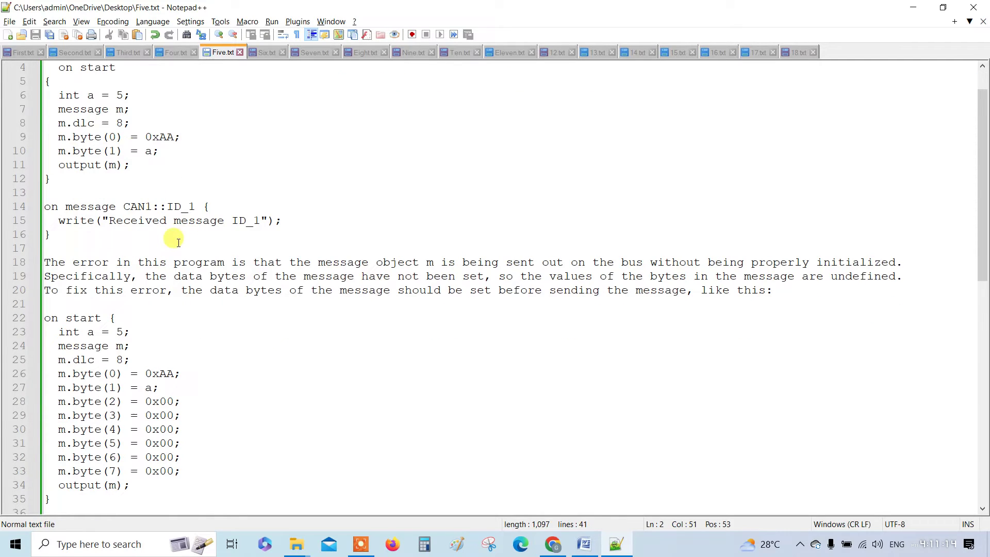
pyautogui.scroll(-2, 176, 242)
pyautogui.scroll(-1, 178, 242)
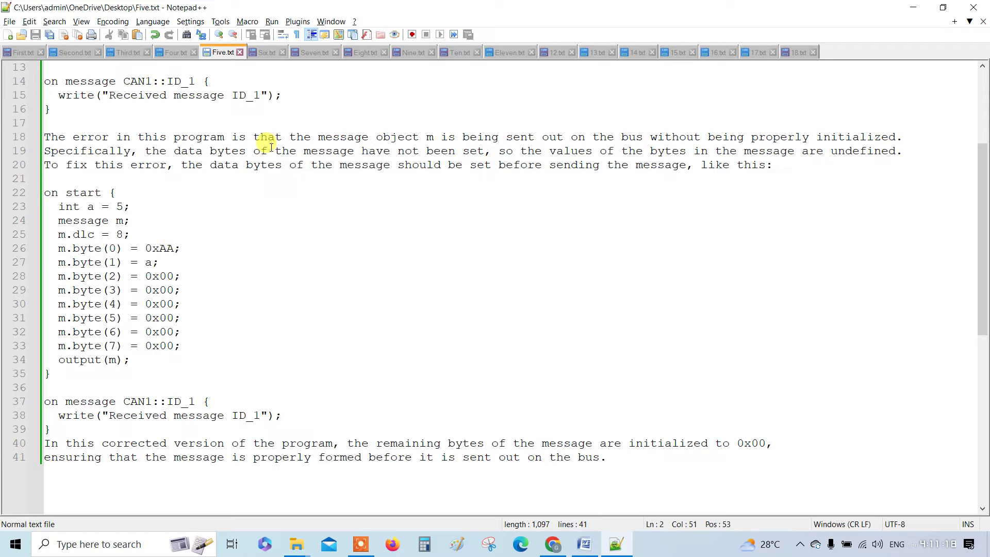
pyautogui.click(317, 137)
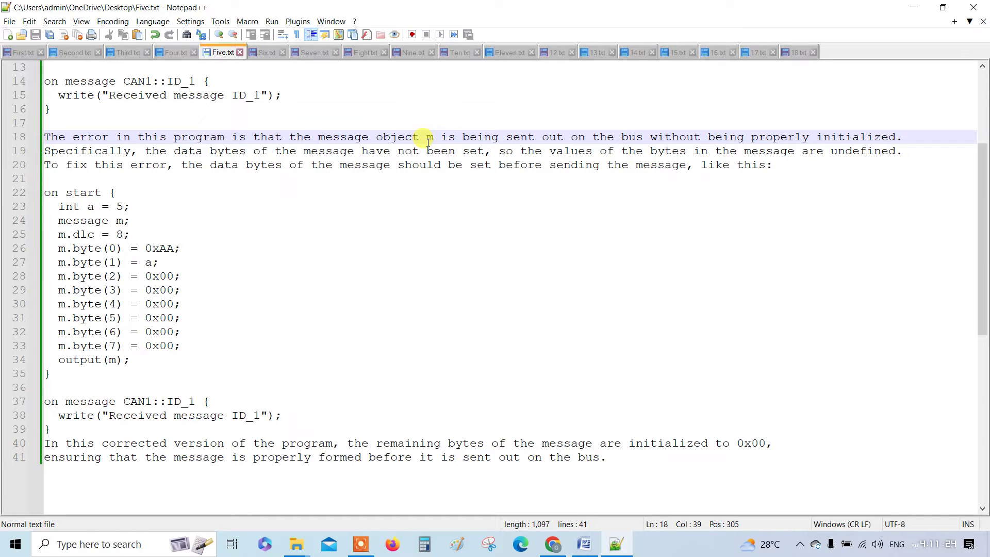
pyautogui.click(65, 151)
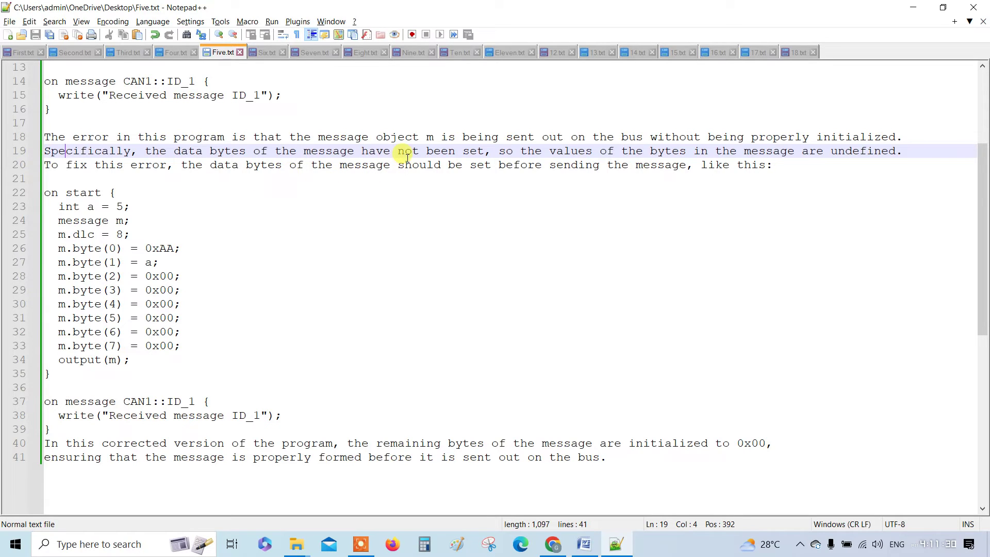
pyautogui.moveTo(581, 151); pyautogui.dragTo(664, 155)
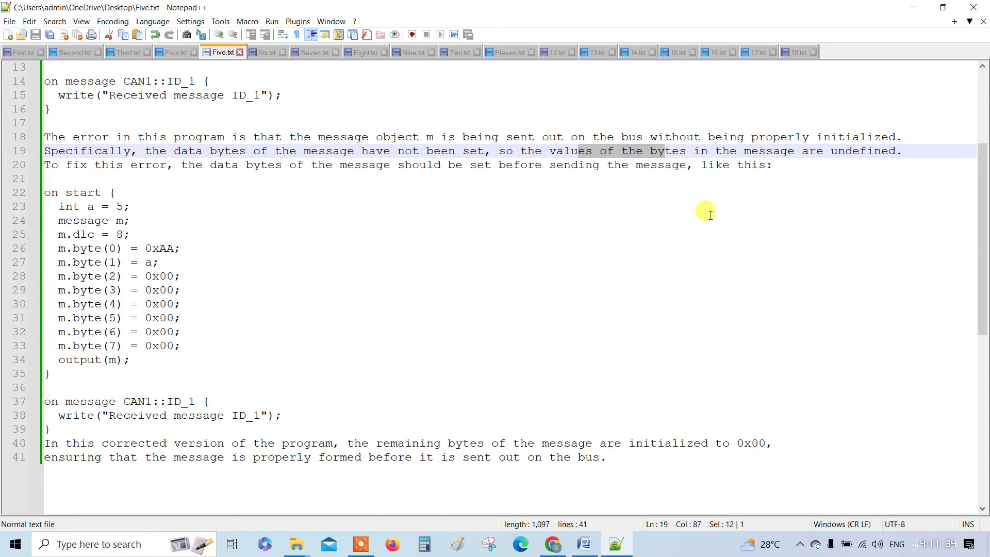
pyautogui.moveTo(215, 165); pyautogui.dragTo(368, 169)
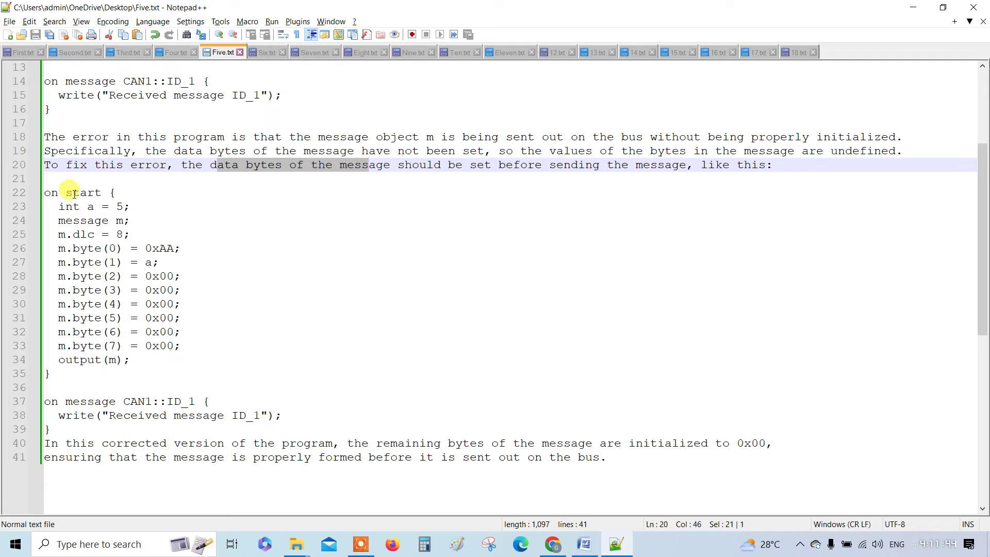
pyautogui.click(88, 207)
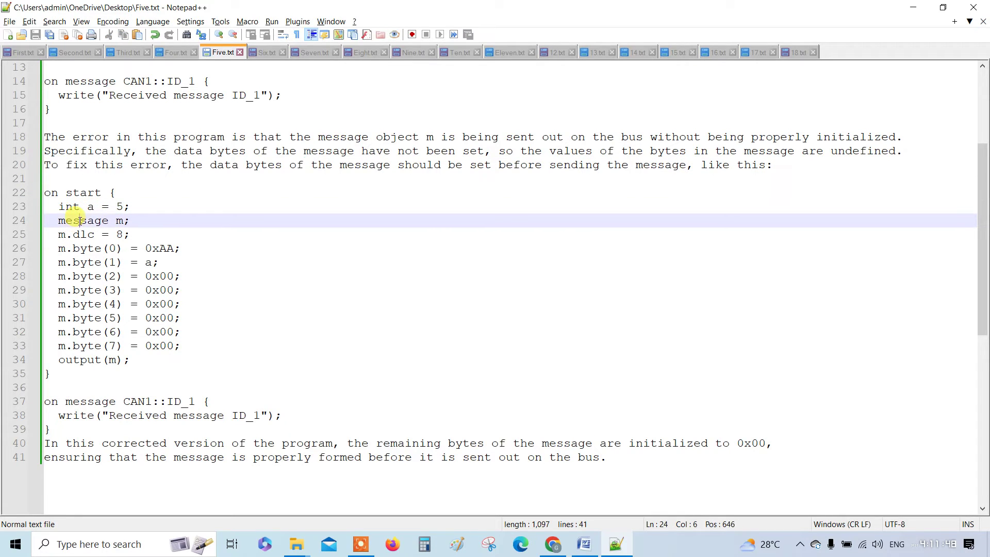
pyautogui.doubleClick(78, 221)
pyautogui.click(325, 306)
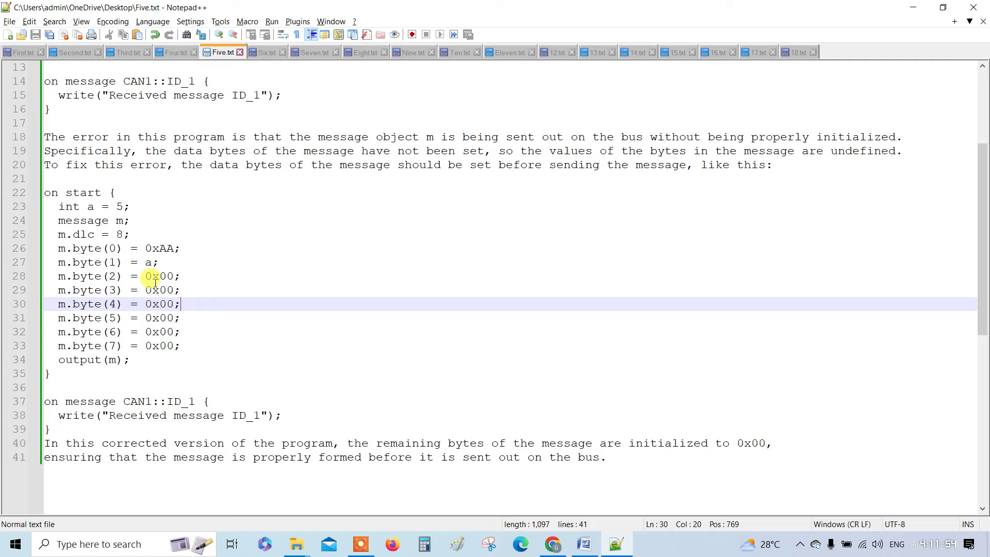
pyautogui.moveTo(145, 276); pyautogui.dragTo(181, 276)
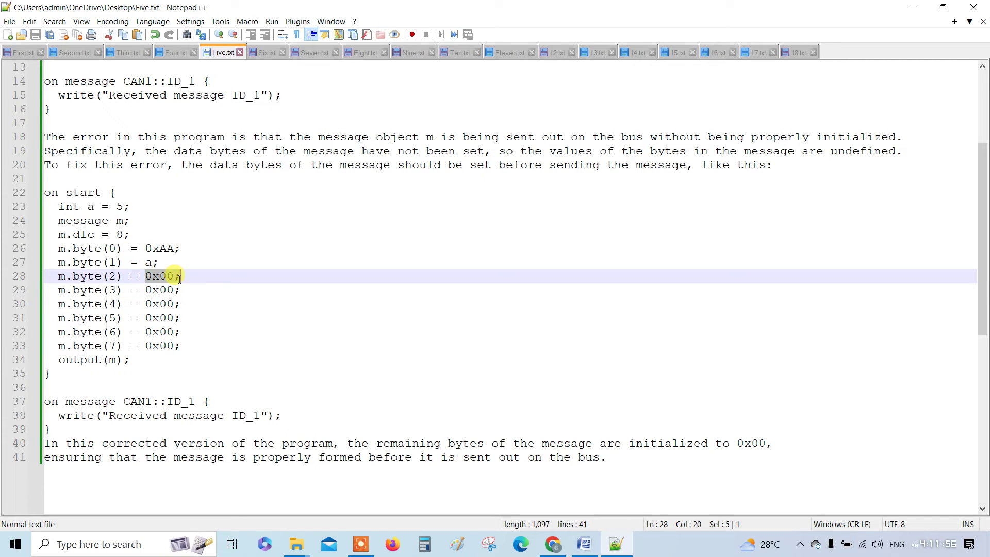
pyautogui.scroll(-2, 221, 300)
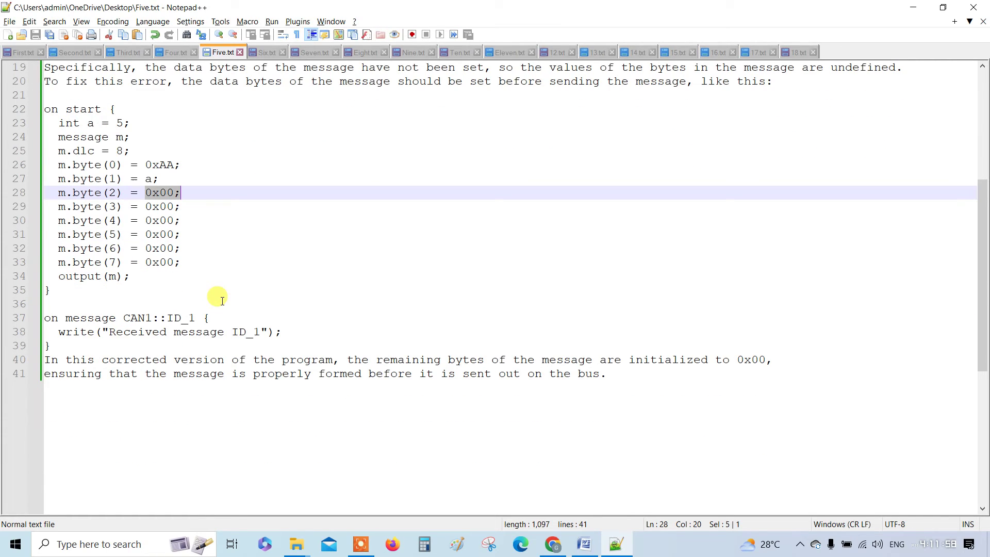